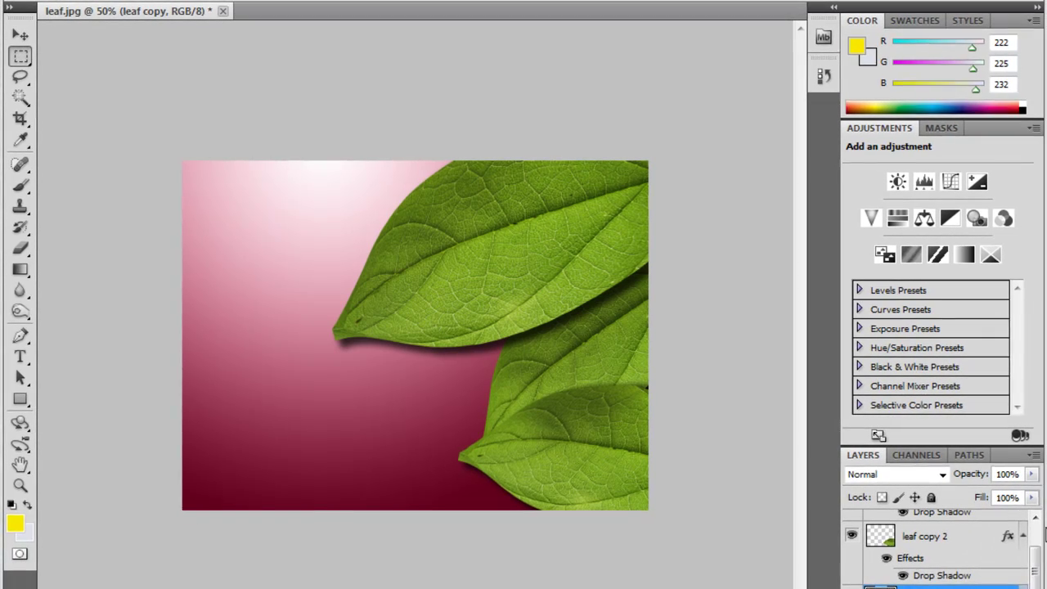
# Step: Select the top 'leaf' layer in the Layers panel
pyautogui.scroll(2, 1036, 547)
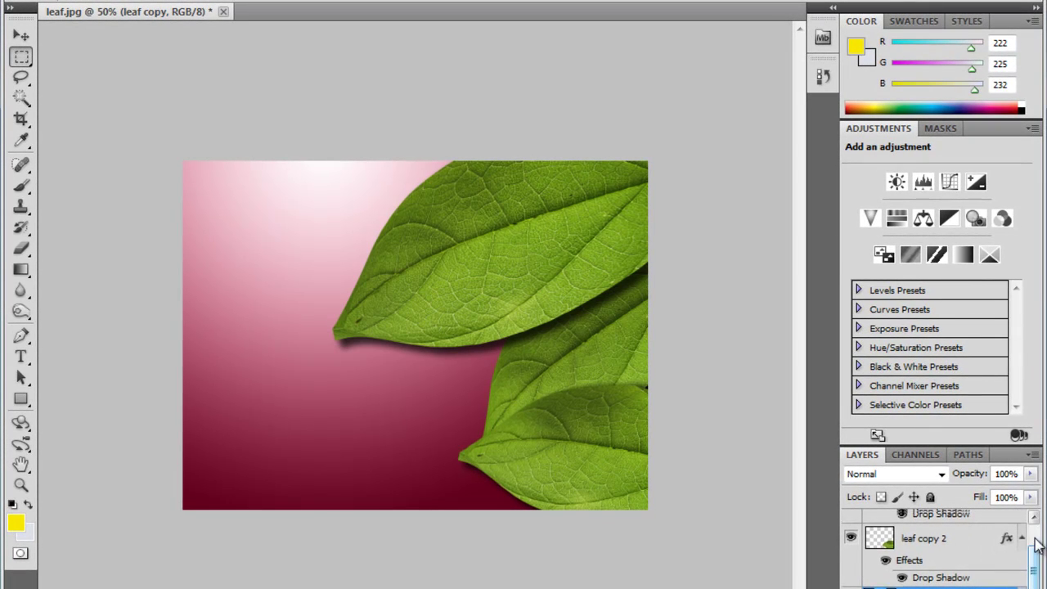
pyautogui.click(949, 527)
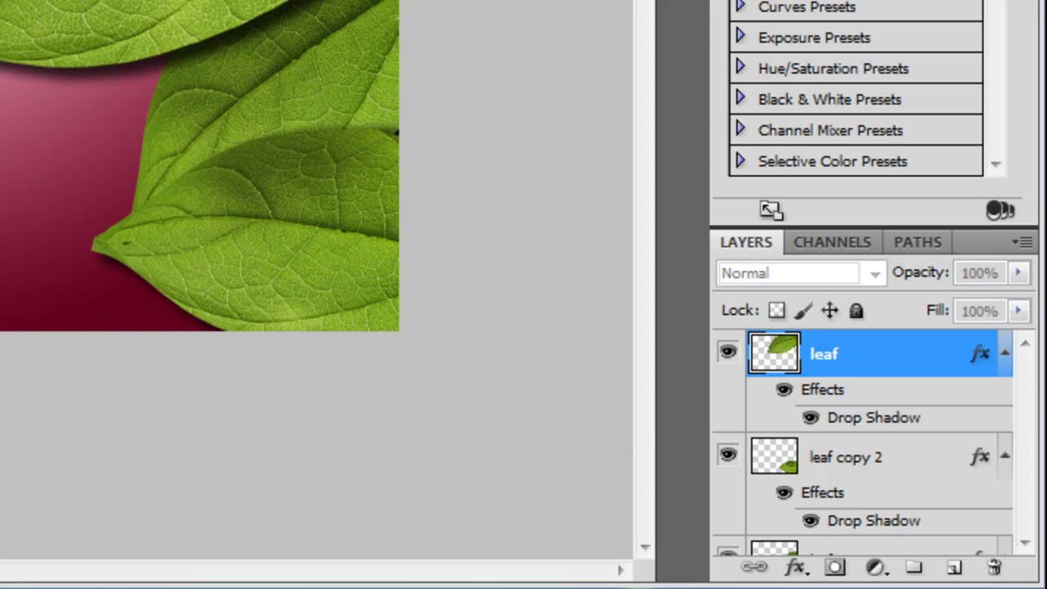
# Step: Create a new layer named 'water' with Ctrl+Shift+N
pyautogui.hotkey('ctrl', 'shift', 'n')
pyautogui.write('water')
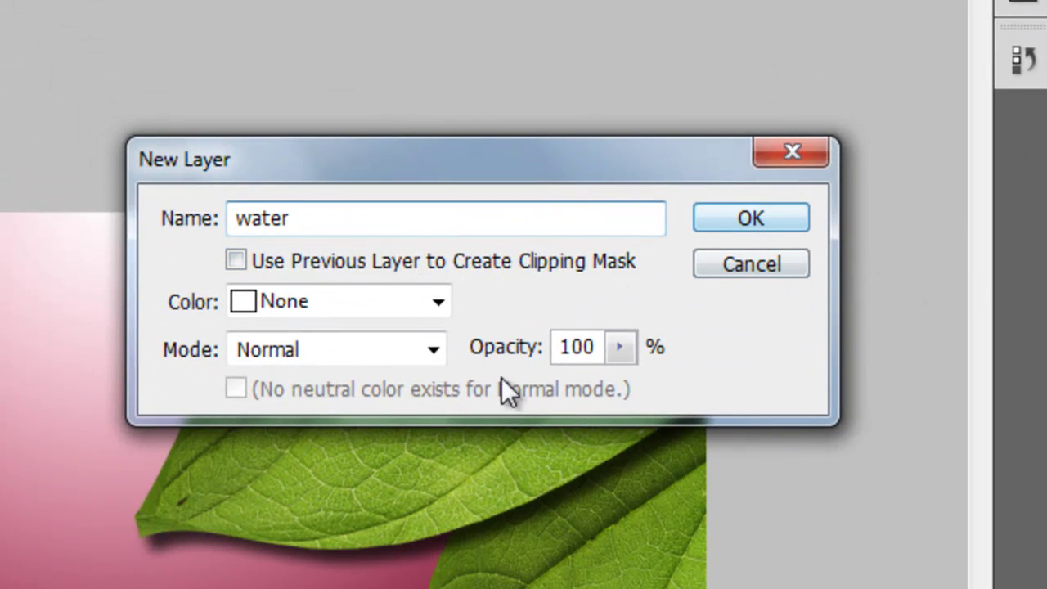
pyautogui.click(732, 204)
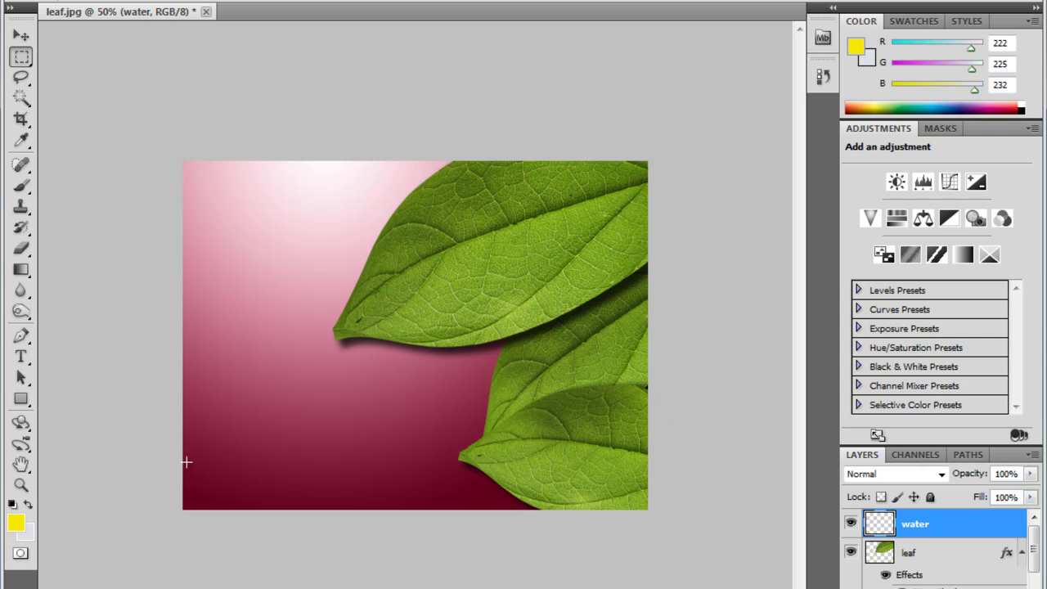
# Step: Choose the standard Brush Tool and set it to 33 px size with 100% hardness
pyautogui.press('b')
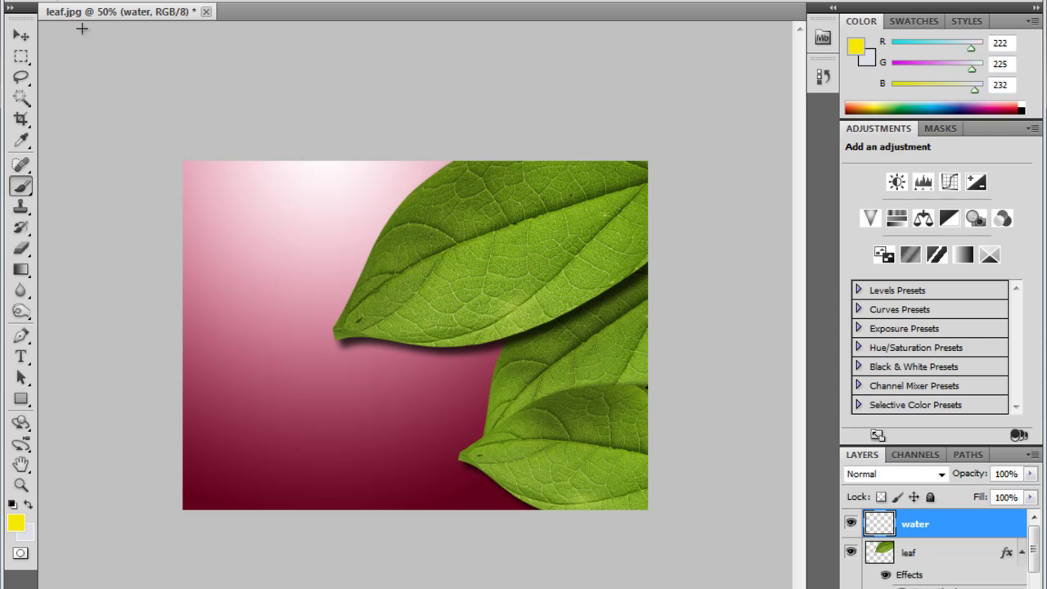
pyautogui.press('m')
pyautogui.press('b')
pyautogui.click(26, 186)
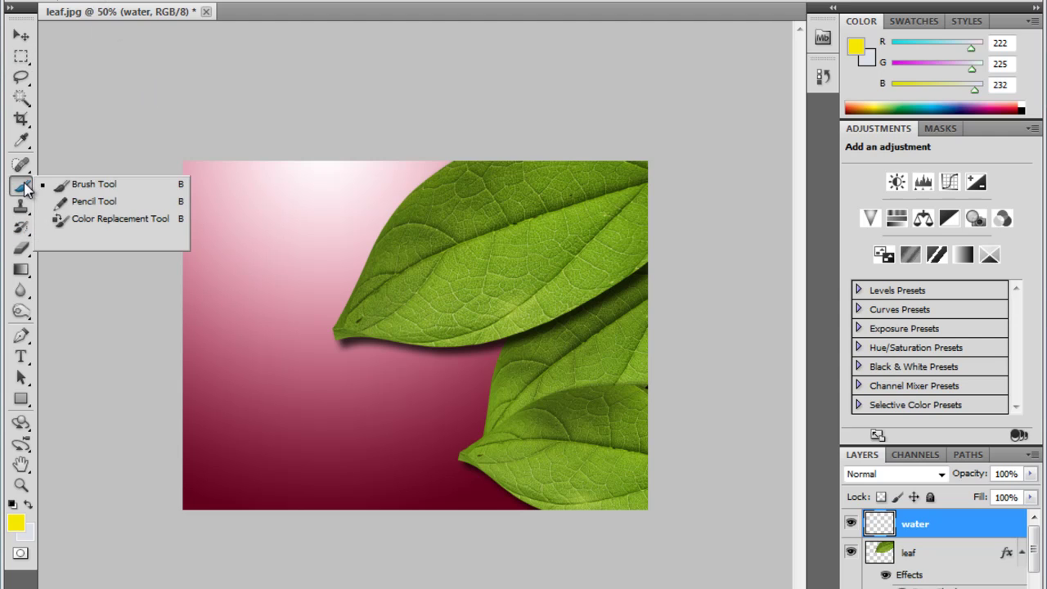
pyautogui.click(82, 180)
pyautogui.click(95, 2)
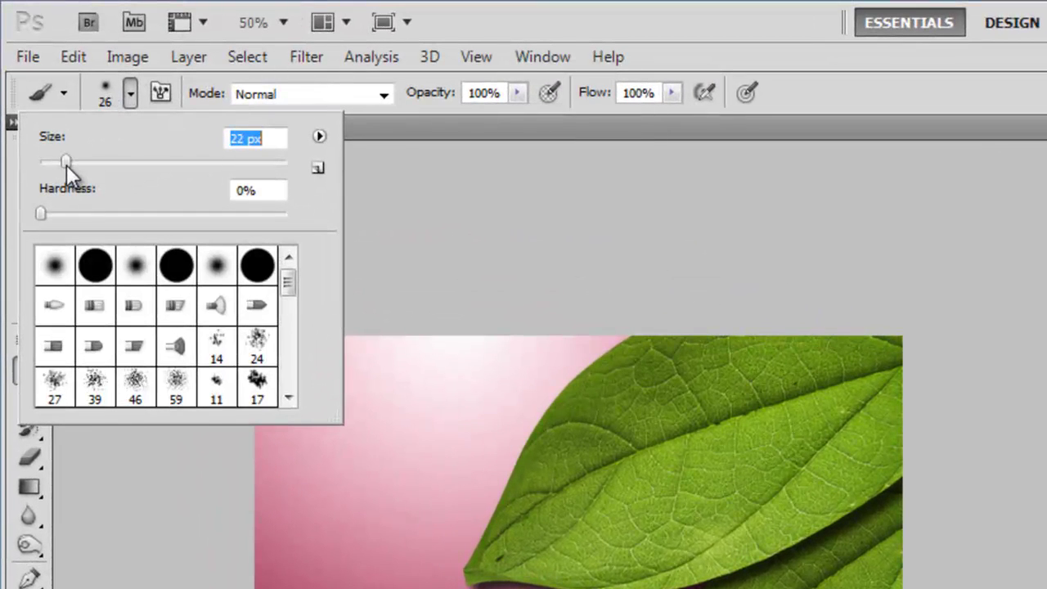
pyautogui.moveTo(47, 38); pyautogui.dragTo(45, 37)
pyautogui.moveTo(67, 161); pyautogui.dragTo(80, 161)
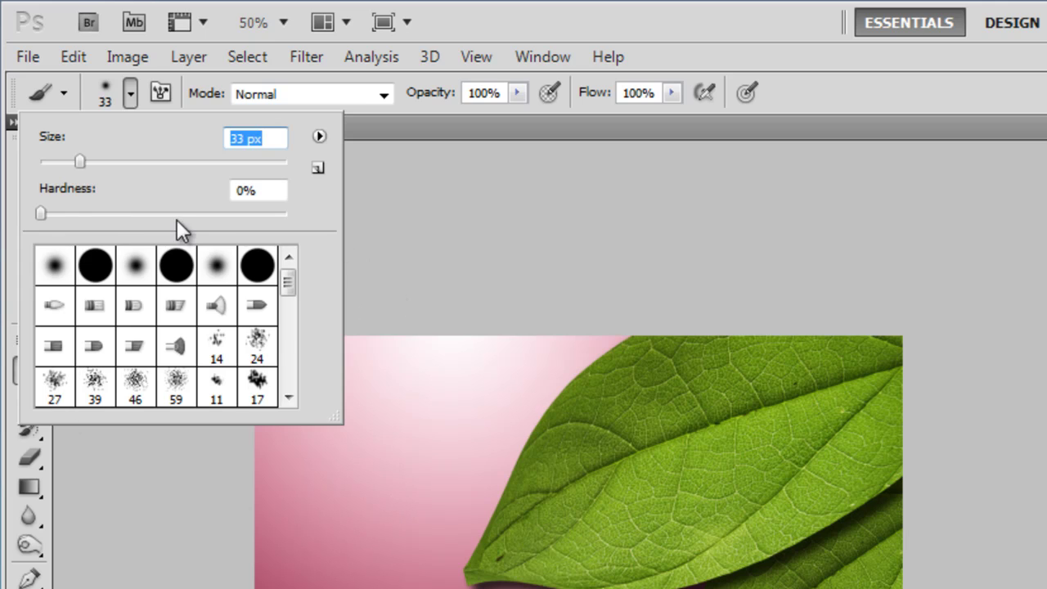
pyautogui.moveTo(42, 214); pyautogui.dragTo(332, 252)
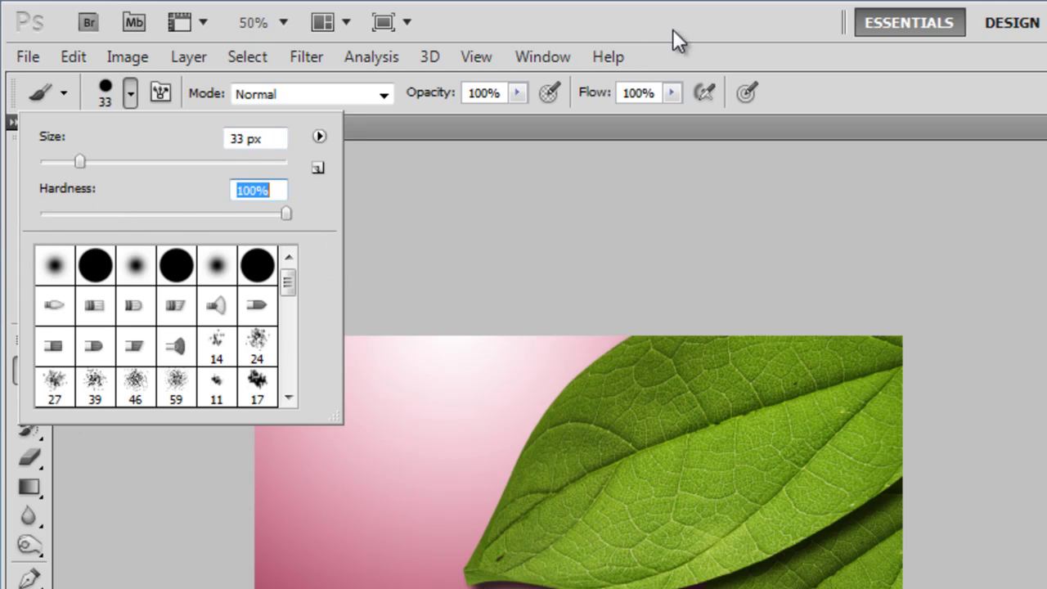
pyautogui.press('Return')
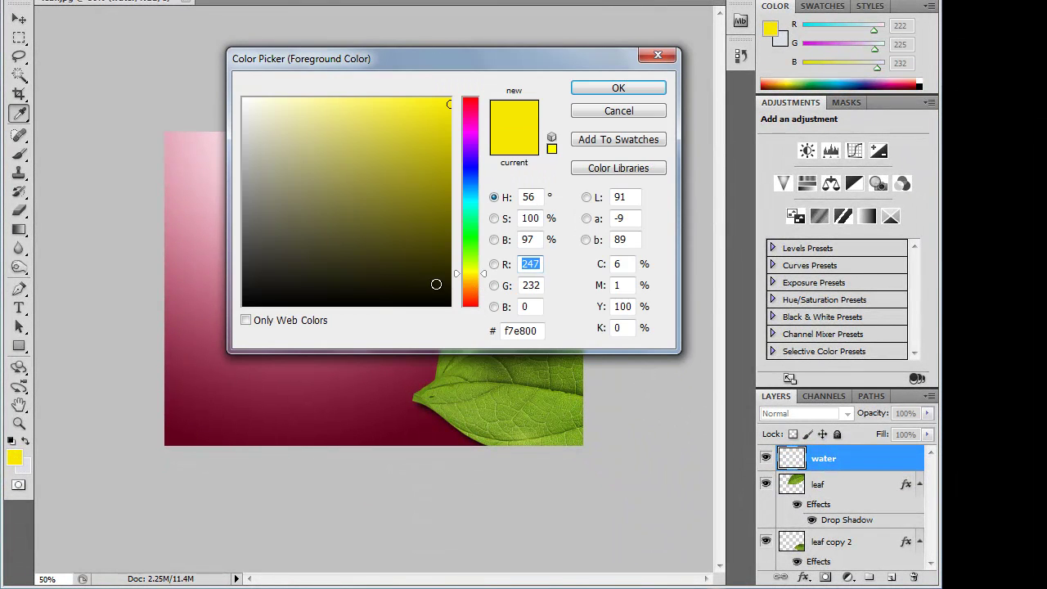
# Step: Set the foreground colour to black and paint four black blobs across the upper leaf
pyautogui.click(449, 305)
pyautogui.click(615, 89)
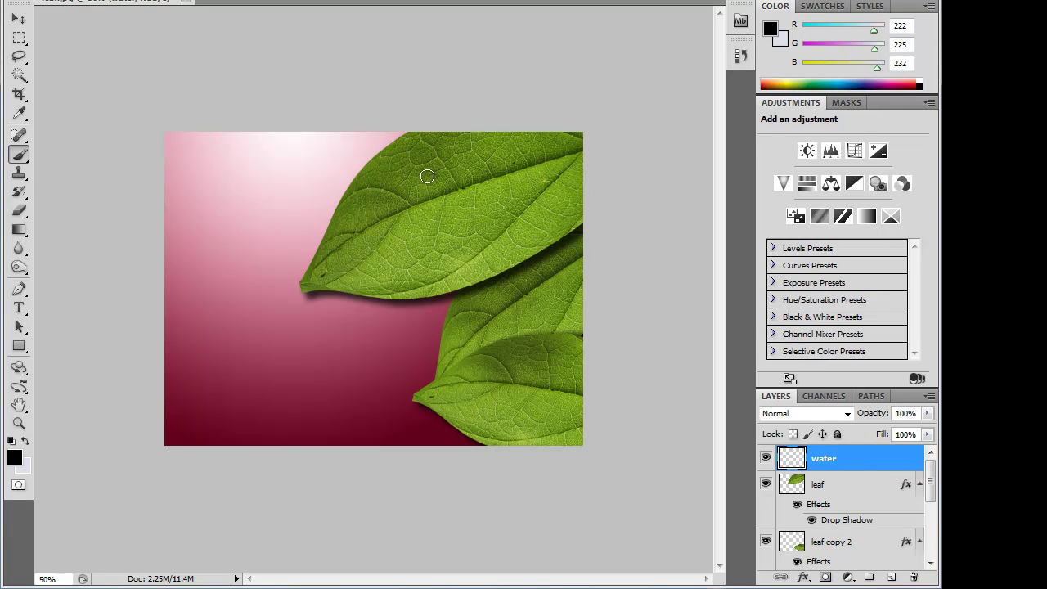
pyautogui.moveTo(427, 175); pyautogui.dragTo(424, 178)
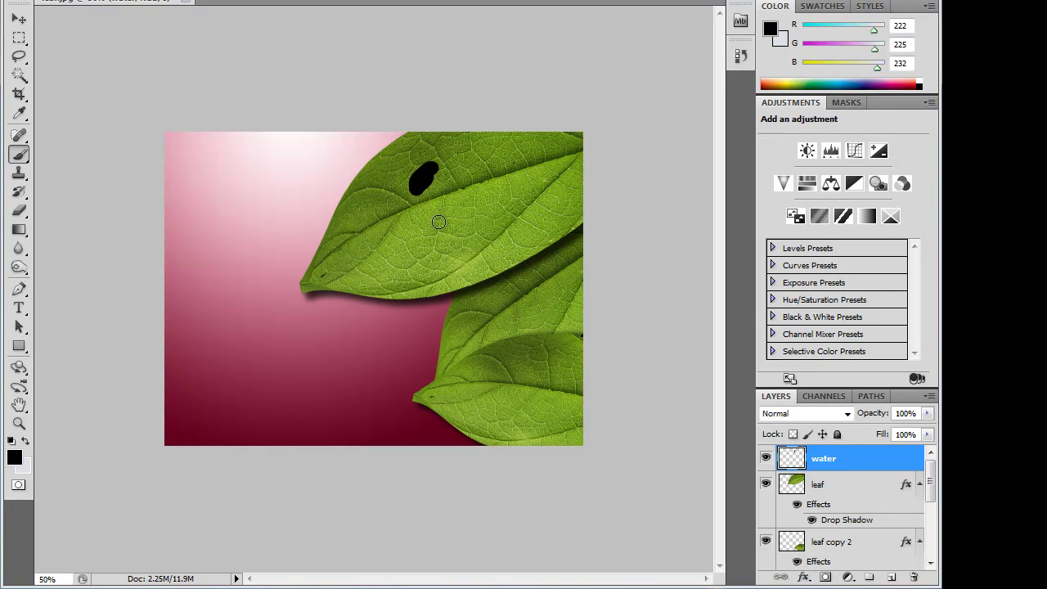
pyautogui.moveTo(429, 222); pyautogui.dragTo(460, 200)
pyautogui.moveTo(379, 233); pyautogui.dragTo(360, 242)
pyautogui.moveTo(458, 195); pyautogui.dragTo(494, 190)
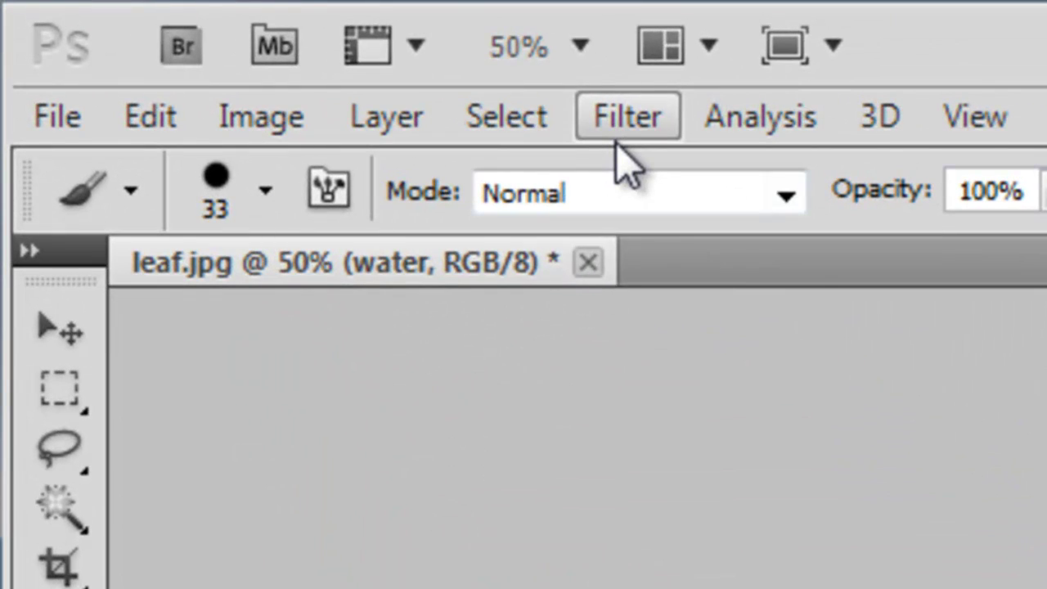
# Step: Apply Filter > Distort > Wave with minimum wavelength 105, maximum amplitude 17 and 51 generators
pyautogui.click(615, 133)
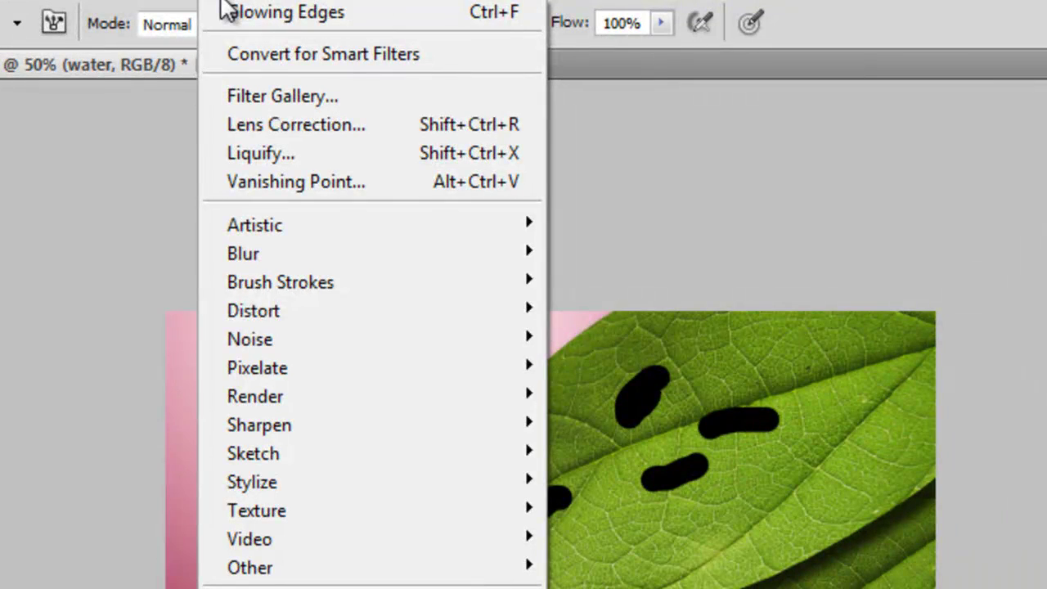
pyautogui.moveTo(503, 311)
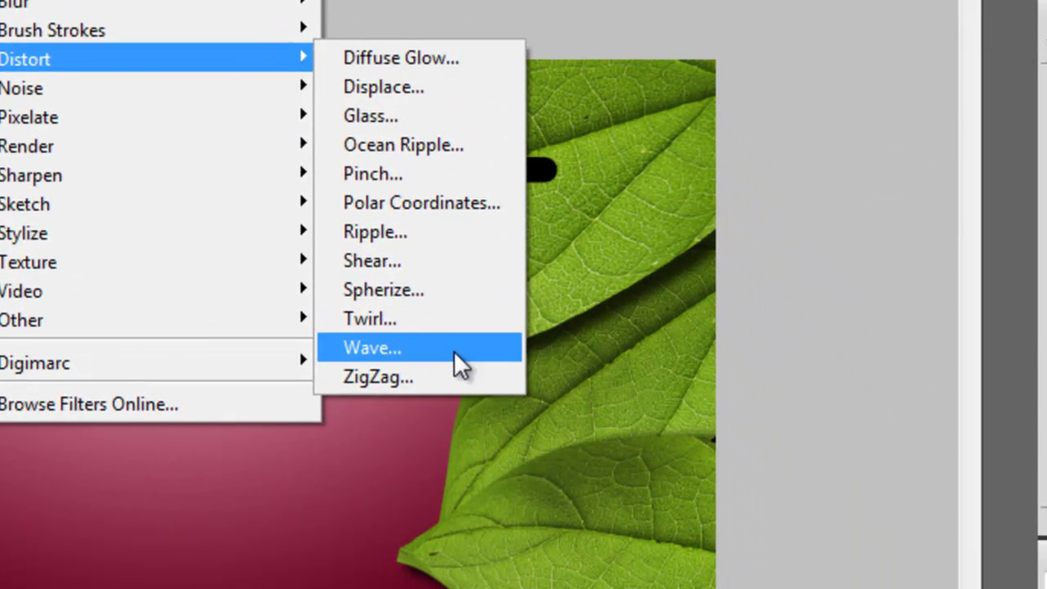
pyautogui.click(453, 353)
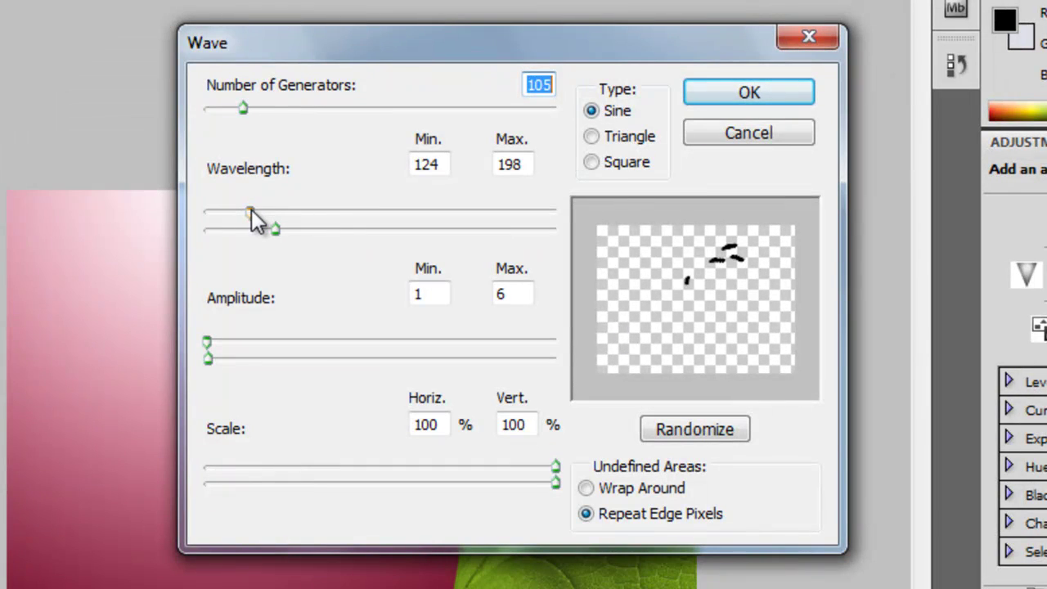
pyautogui.moveTo(250, 215); pyautogui.dragTo(263, 231)
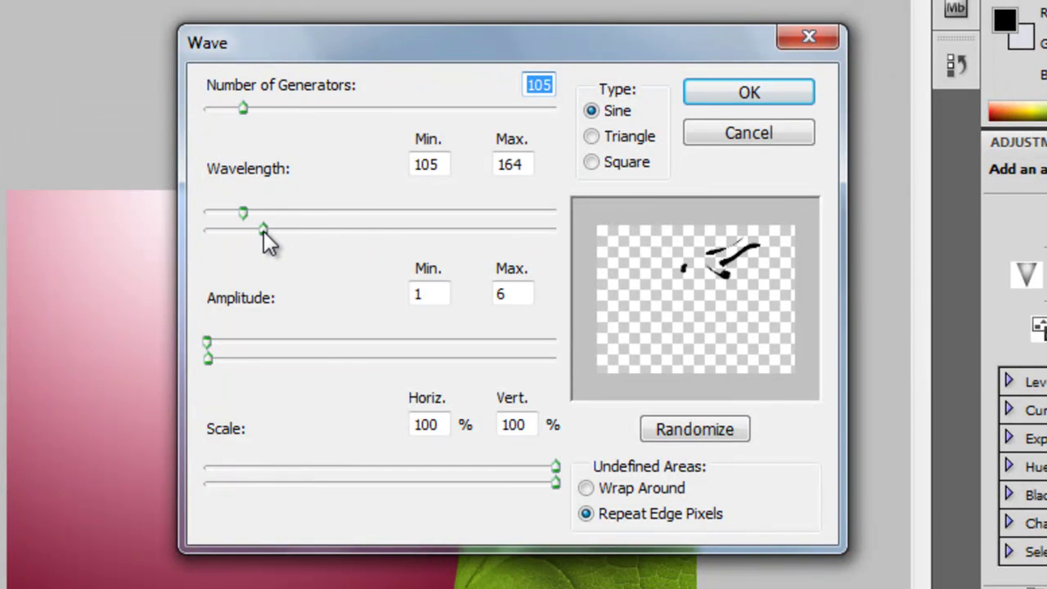
pyautogui.moveTo(208, 343); pyautogui.dragTo(205, 344)
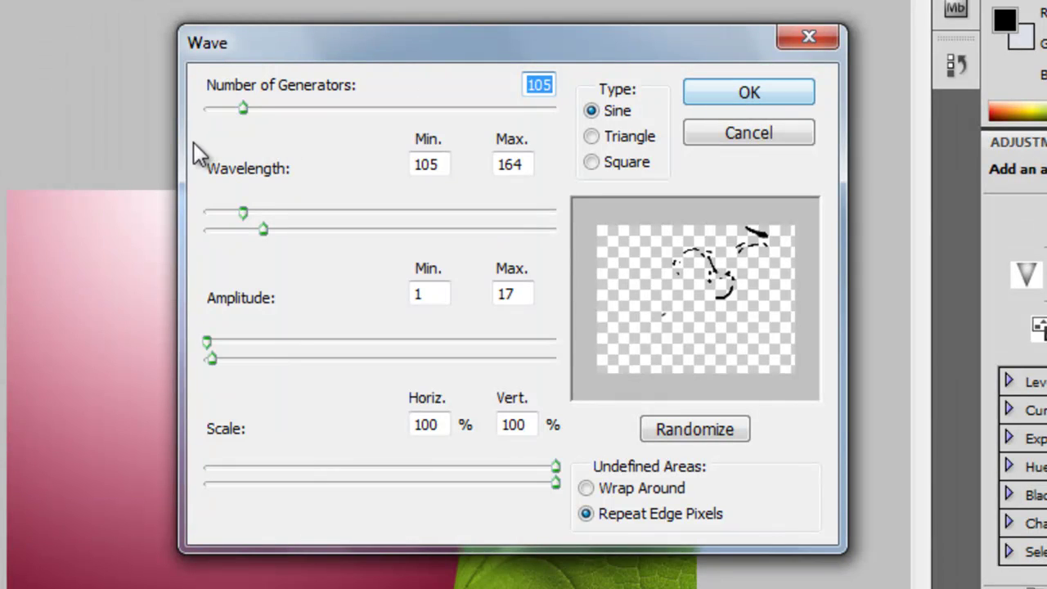
pyautogui.moveTo(242, 105); pyautogui.dragTo(225, 106)
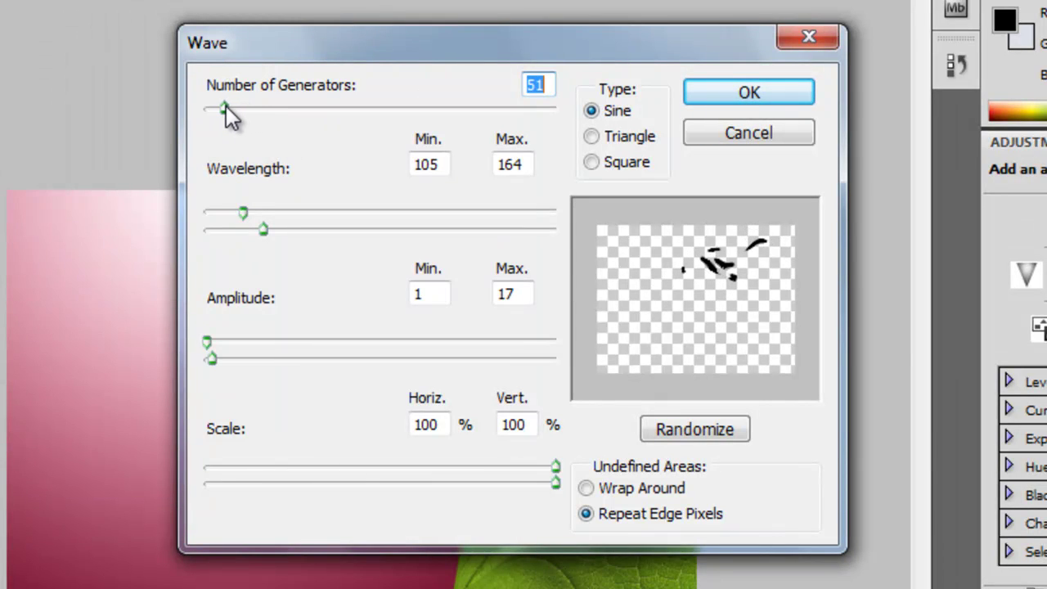
pyautogui.click(733, 97)
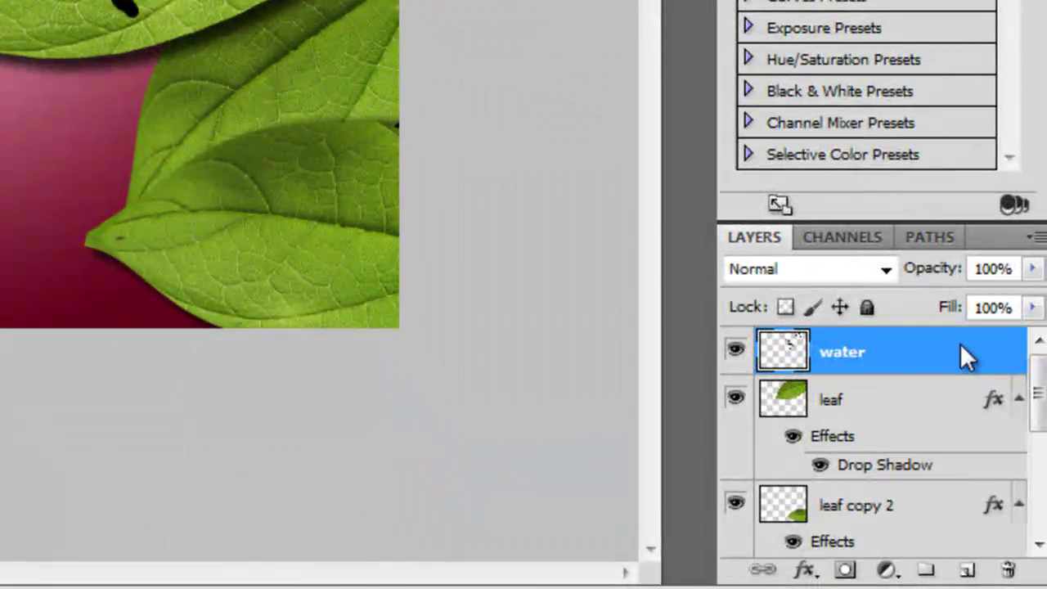
pyautogui.rightClick(962, 356)
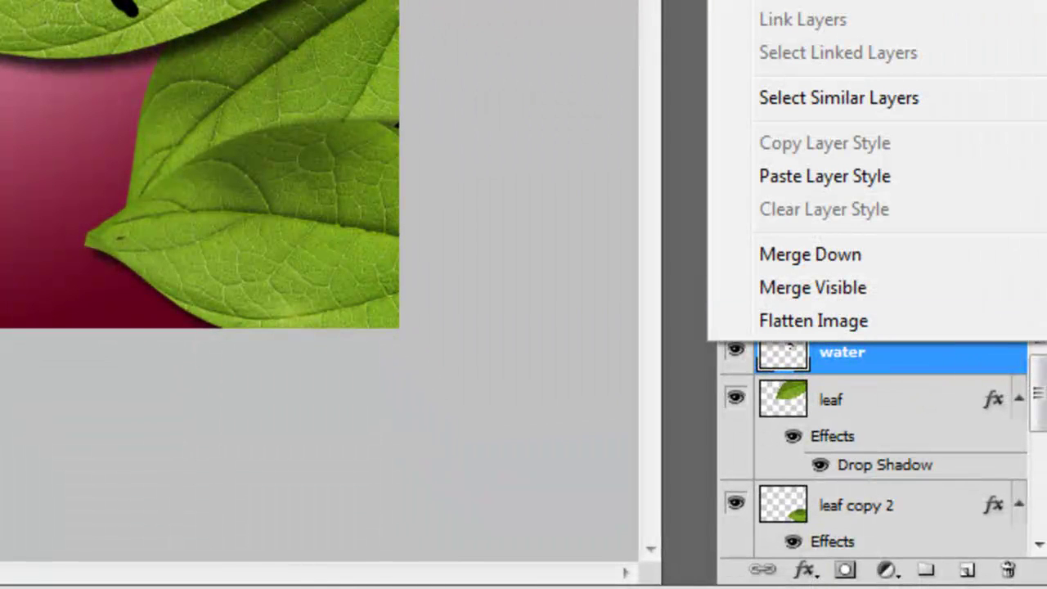
pyautogui.press('Escape')
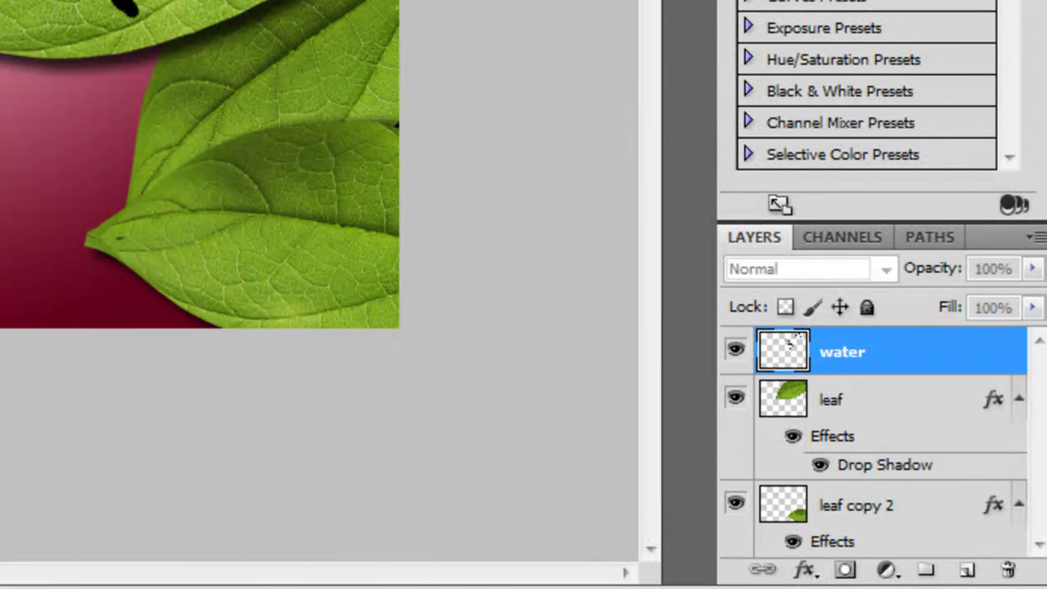
pyautogui.rightClick(961, 356)
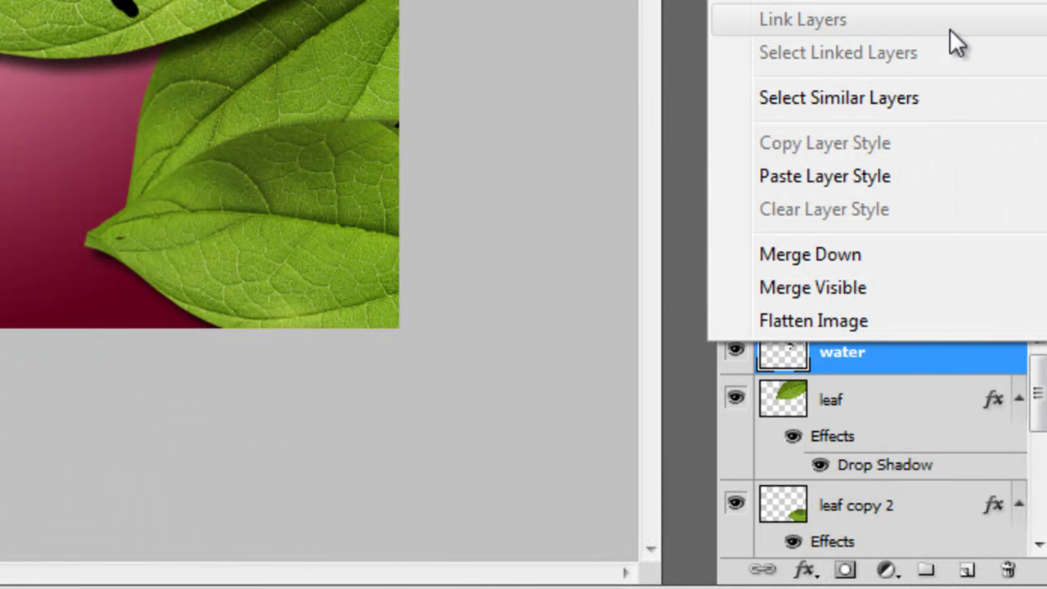
pyautogui.click(957, 364)
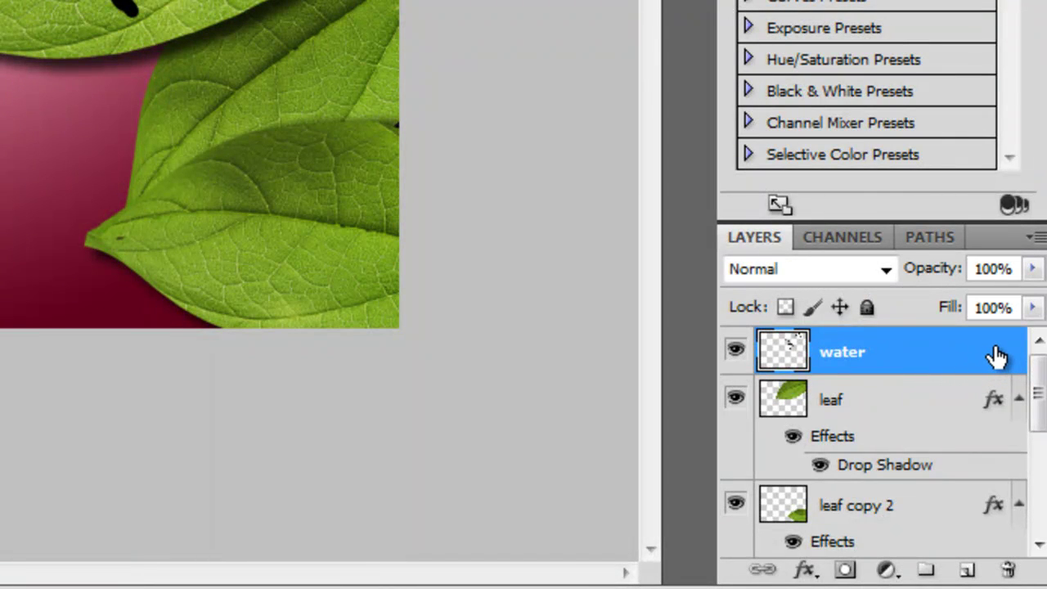
# Step: Enable Drop Shadow in the water layer's Layer Style and apply it
pyautogui.doubleClick(996, 355)
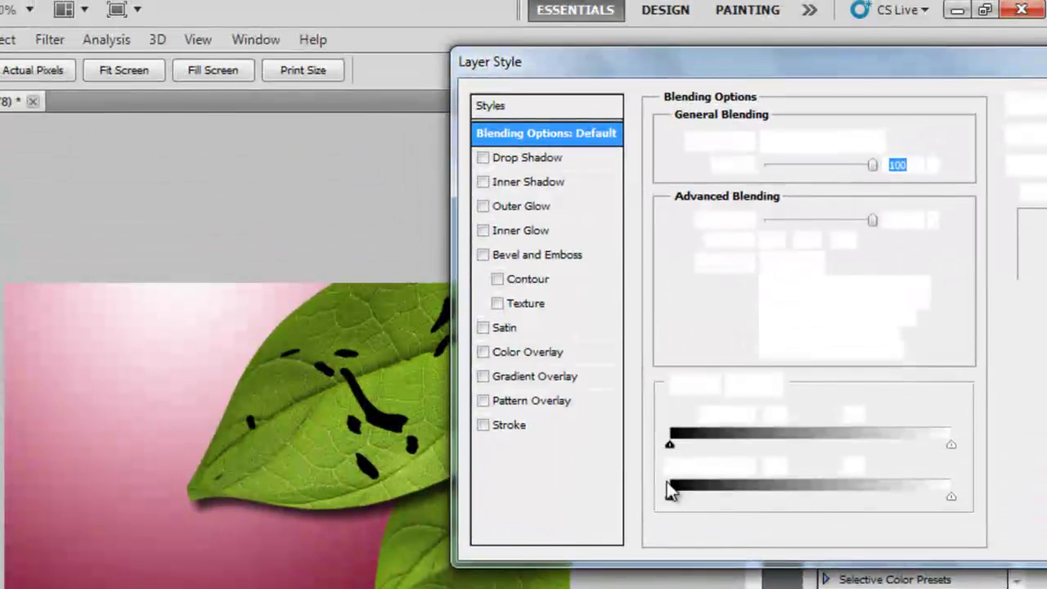
pyautogui.moveTo(578, 61); pyautogui.dragTo(534, 61)
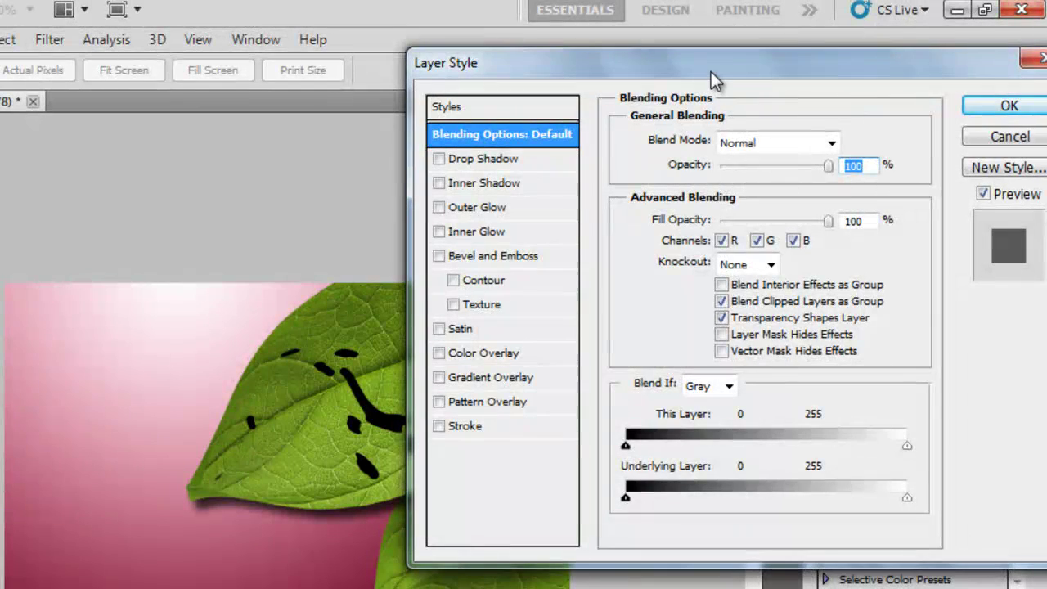
pyautogui.moveTo(709, 68); pyautogui.dragTo(714, 70)
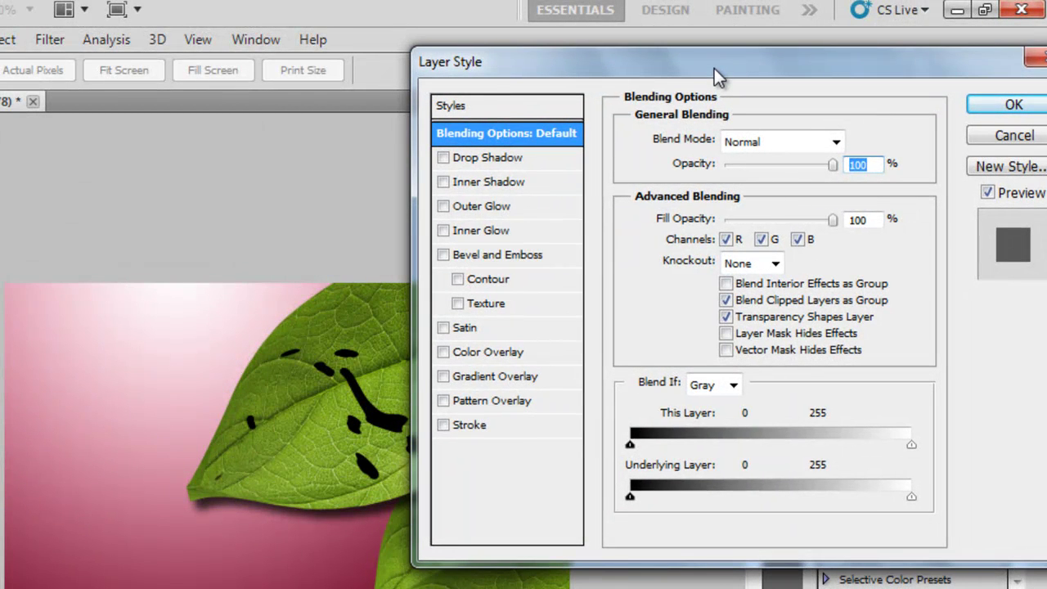
pyautogui.click(442, 158)
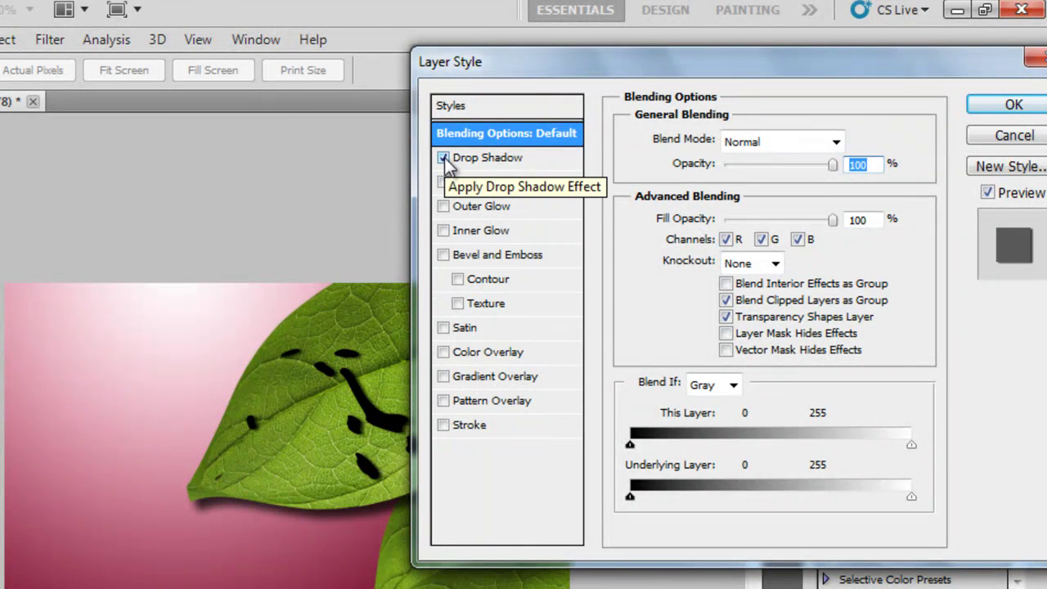
pyautogui.moveTo(728, 60); pyautogui.dragTo(354, 74)
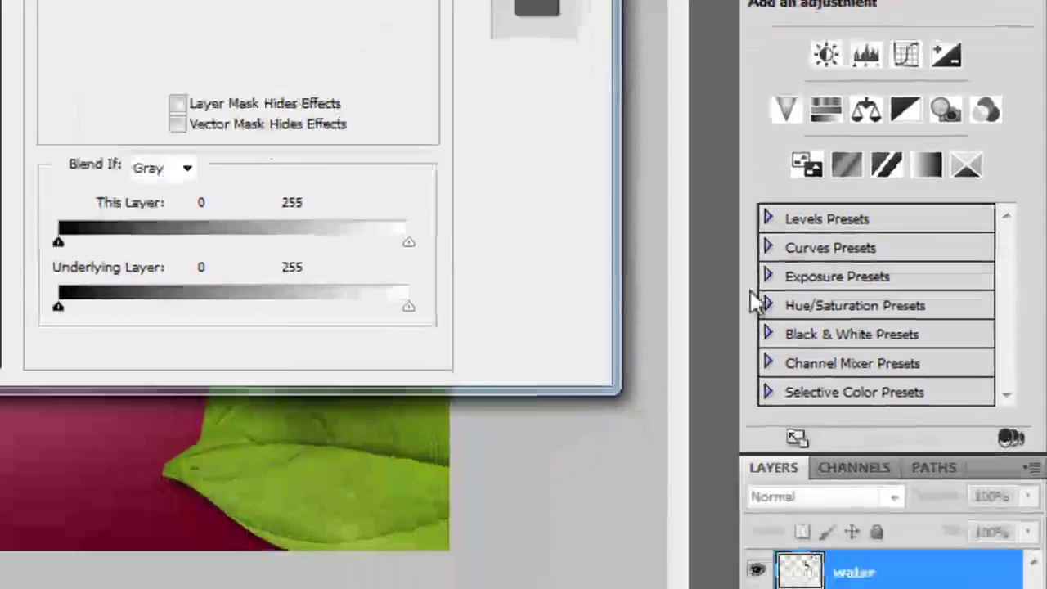
pyautogui.press('Return')
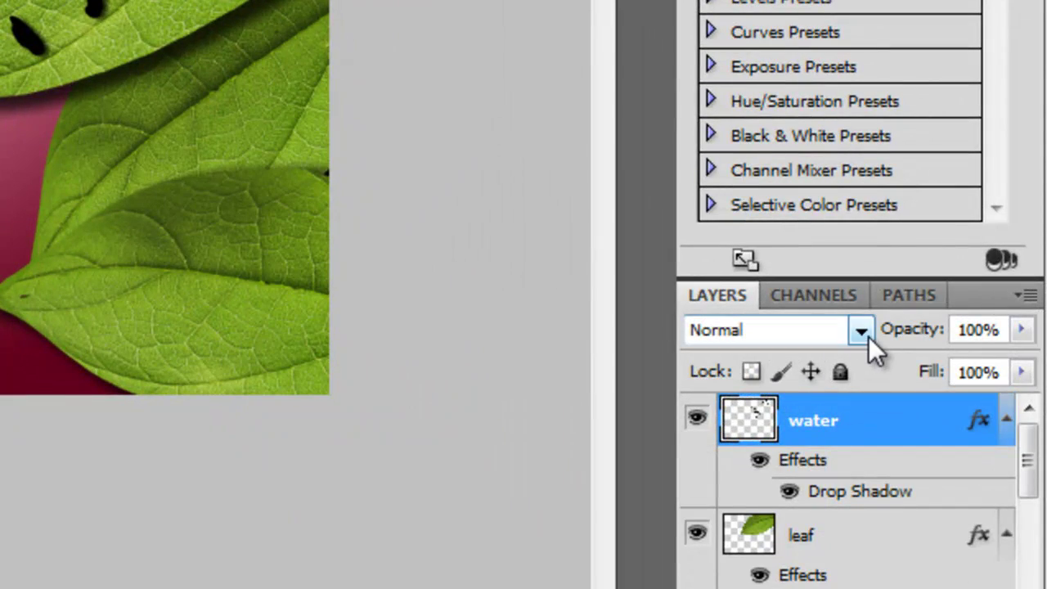
# Step: Switch the water layer's blend mode to Screen
pyautogui.click(894, 496)
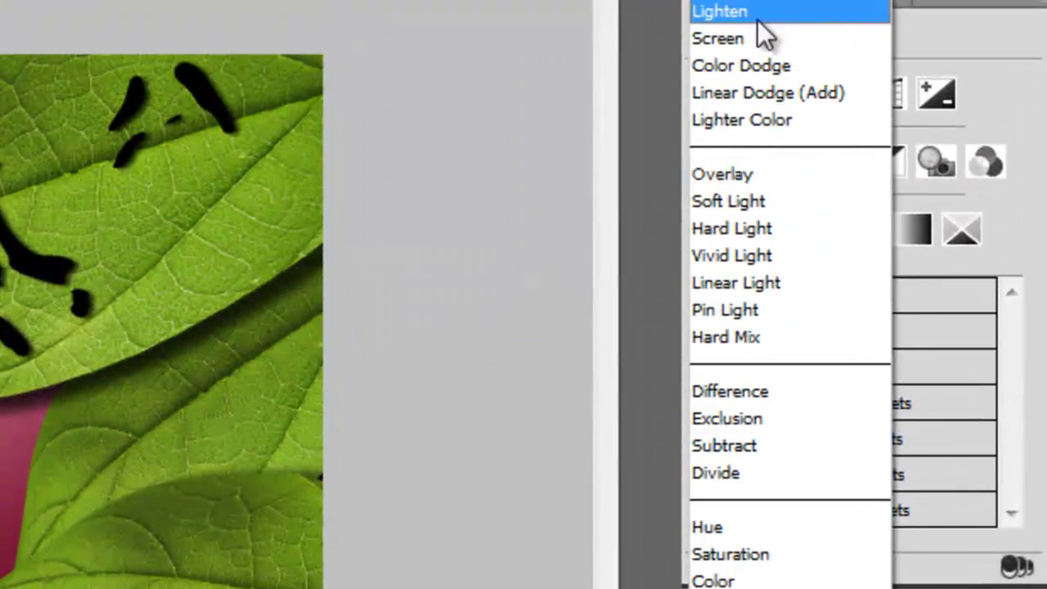
pyautogui.click(741, 40)
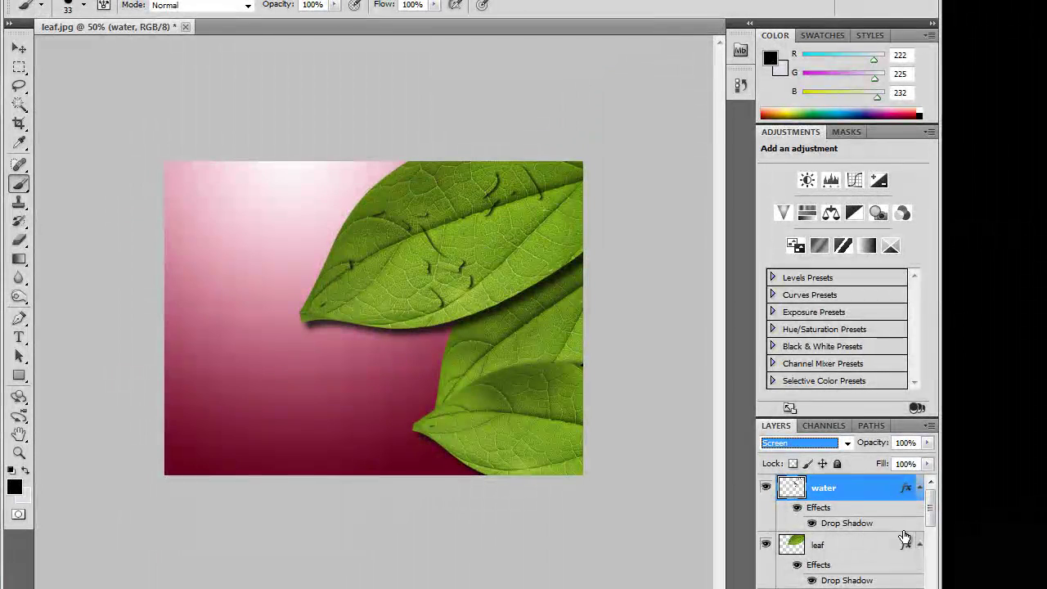
# Step: Set the water layer's Drop Shadow angle to -21° with Use Global Light turned off
pyautogui.doubleClick(876, 496)
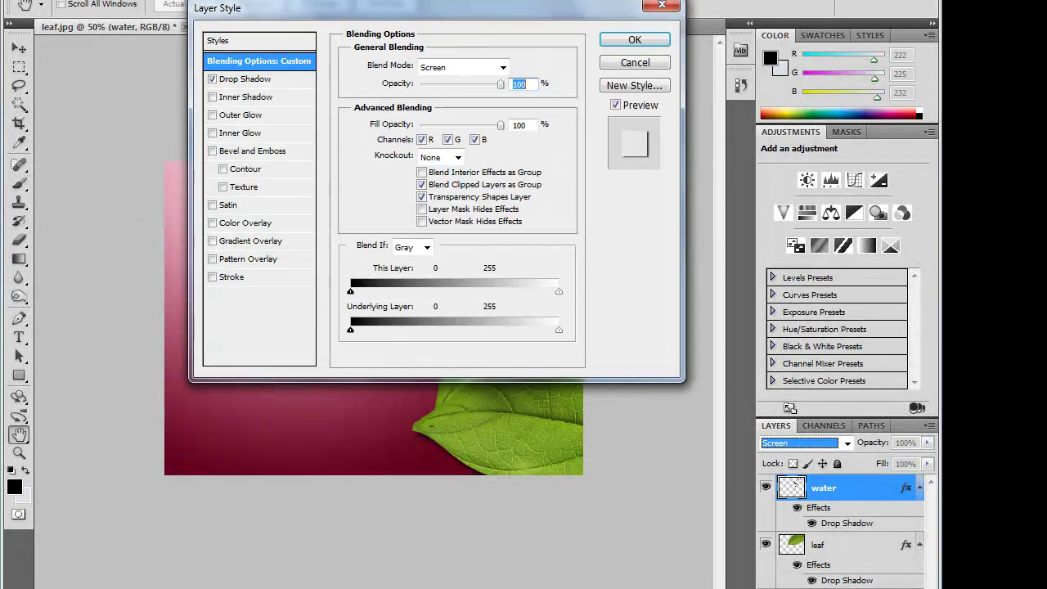
pyautogui.moveTo(348, 18); pyautogui.dragTo(644, 20)
pyautogui.click(553, 84)
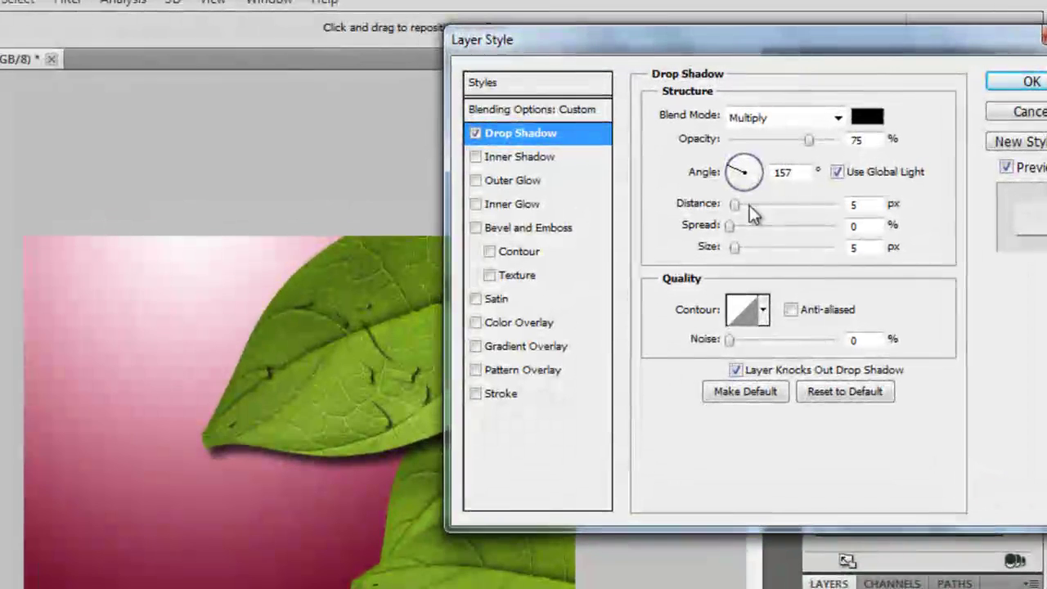
pyautogui.moveTo(741, 169); pyautogui.dragTo(760, 178)
pyautogui.click(836, 175)
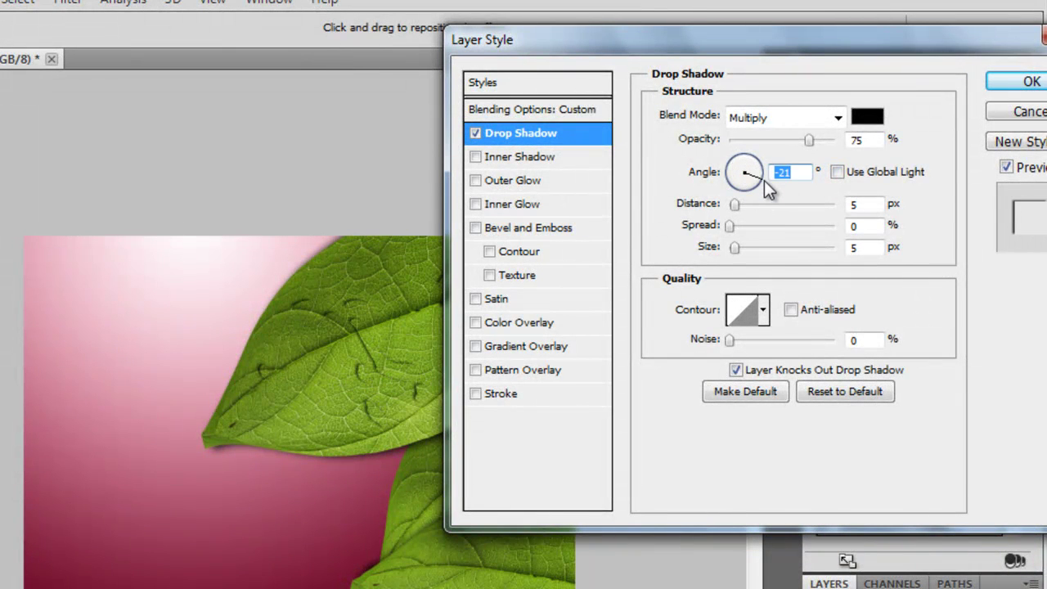
# Step: Add Bevel and Emboss to the water drops and apply the layer styles
pyautogui.click(475, 228)
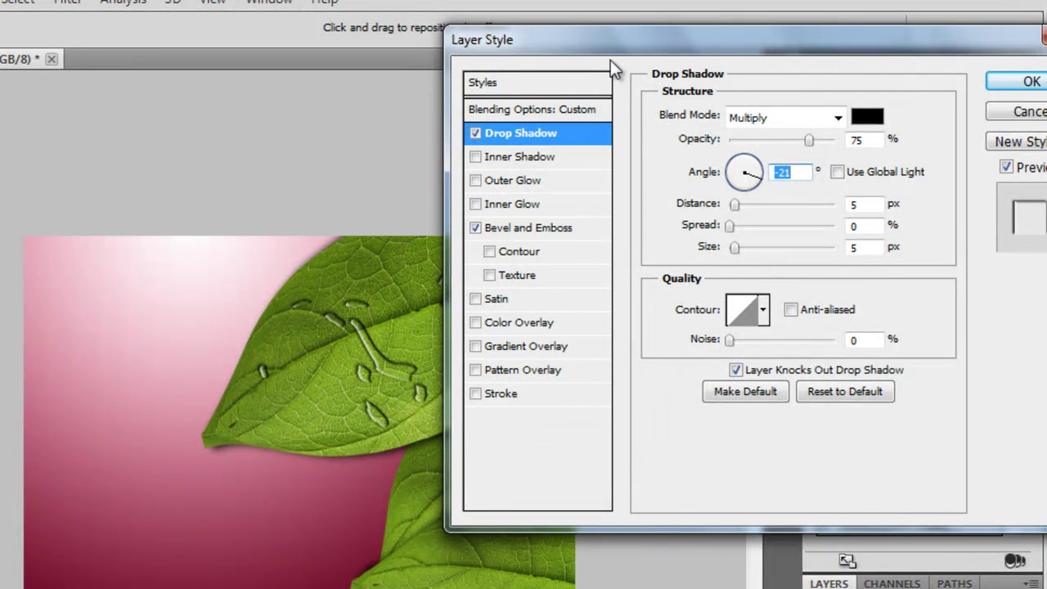
pyautogui.moveTo(618, 48); pyautogui.dragTo(716, 28)
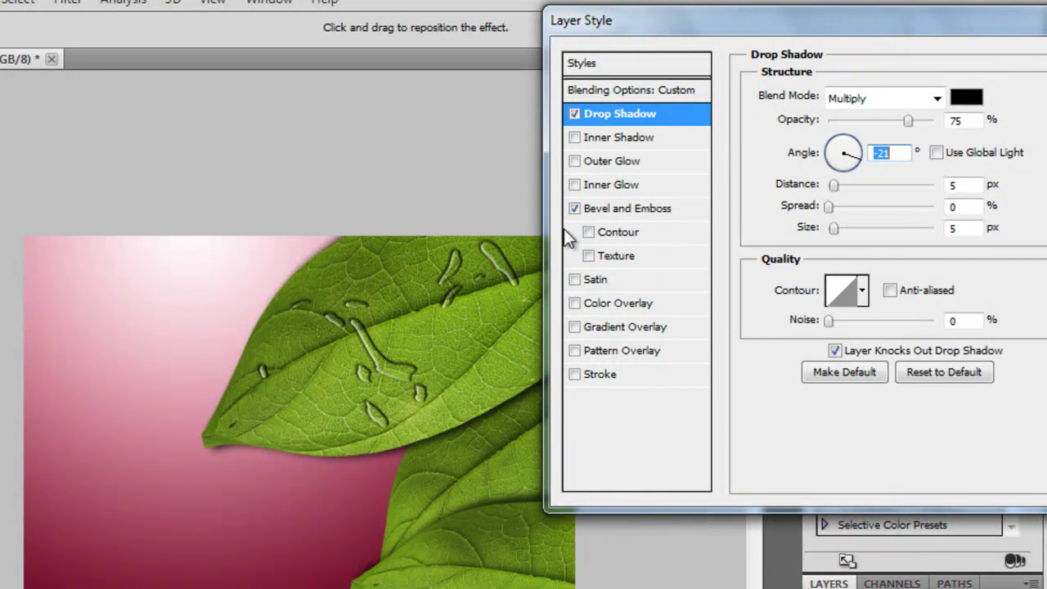
pyautogui.click(630, 212)
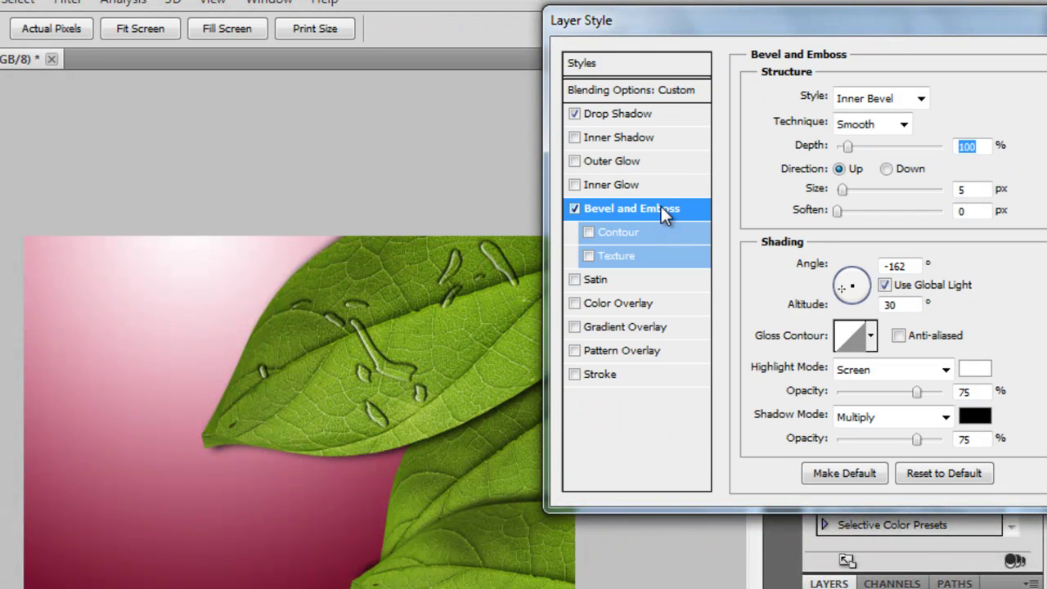
pyautogui.click(697, 113)
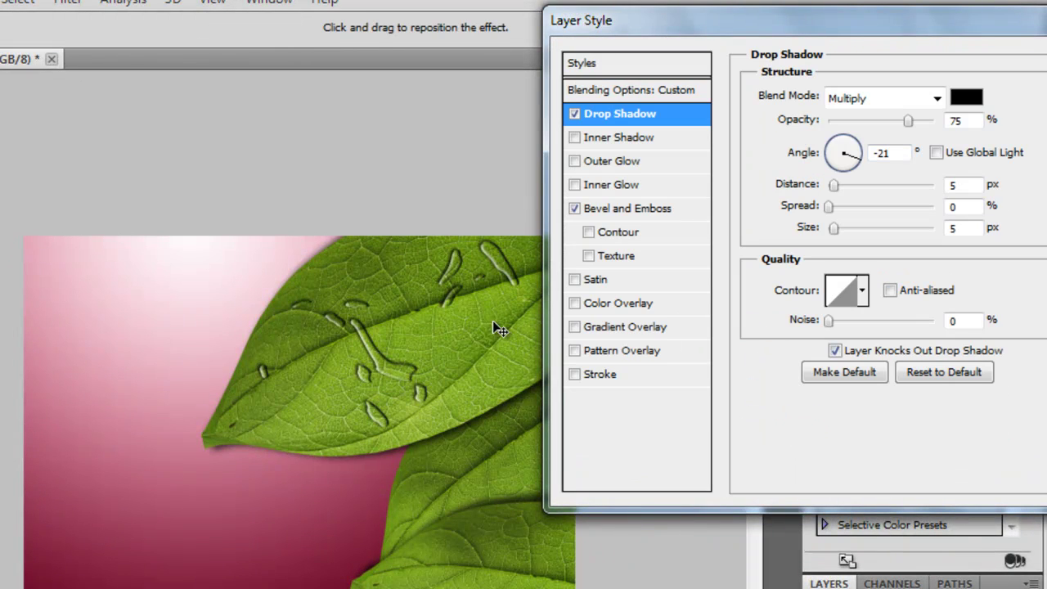
pyautogui.moveTo(869, 25); pyautogui.dragTo(639, 18)
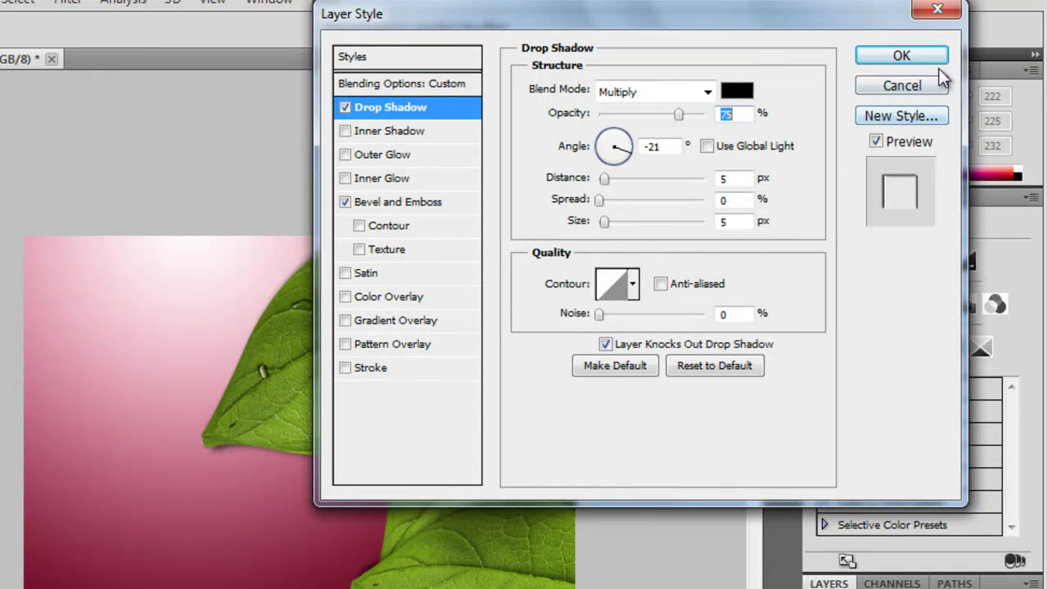
pyautogui.click(901, 55)
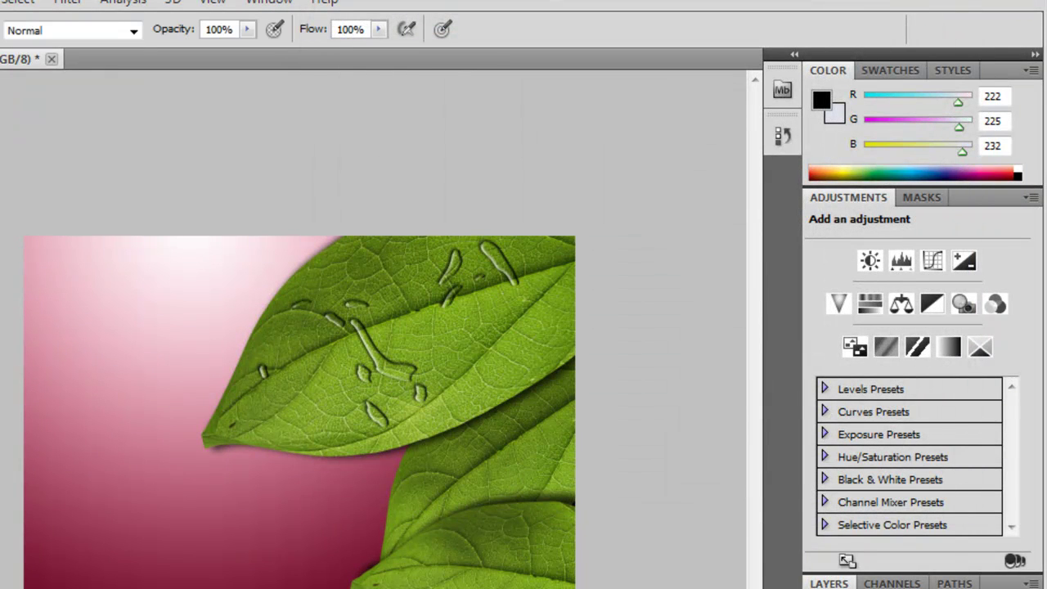
# Step: Set the water layer's opacity to 70% and confirm its Layer Style settings
pyautogui.click(1029, 588)
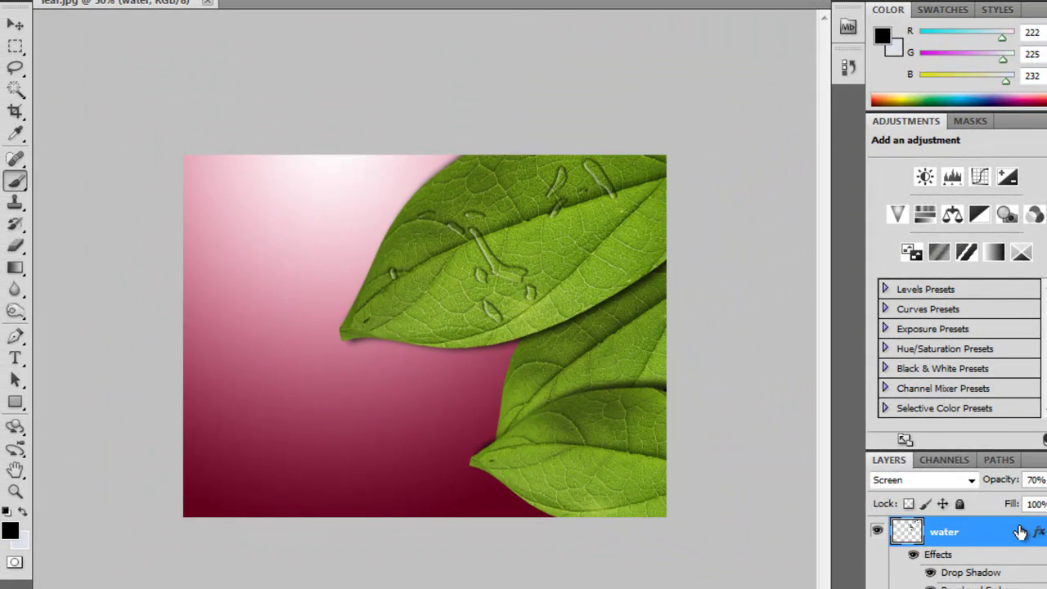
pyautogui.doubleClick(1020, 532)
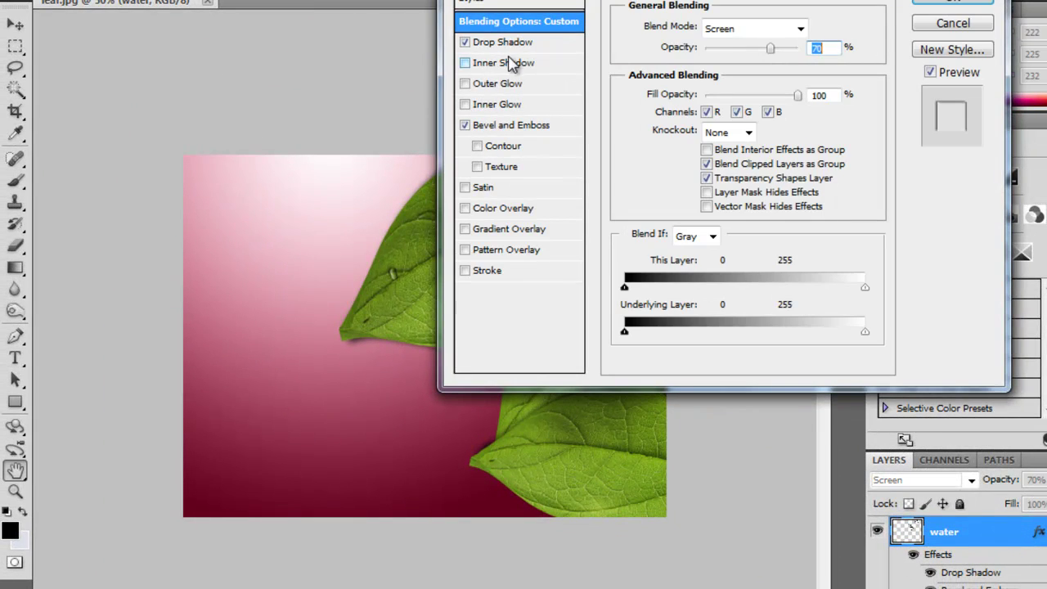
pyautogui.click(952, 3)
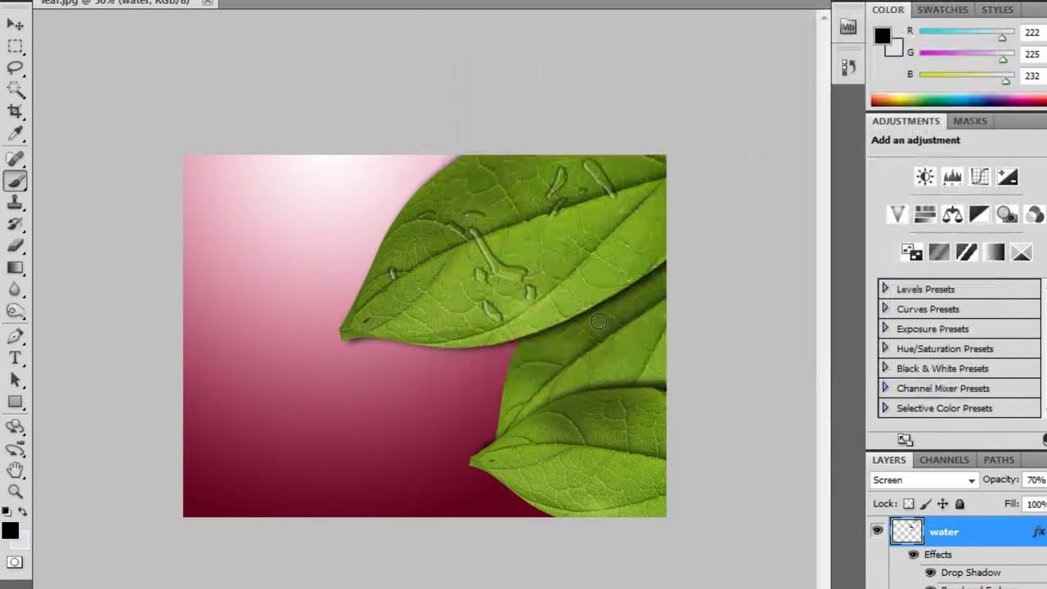